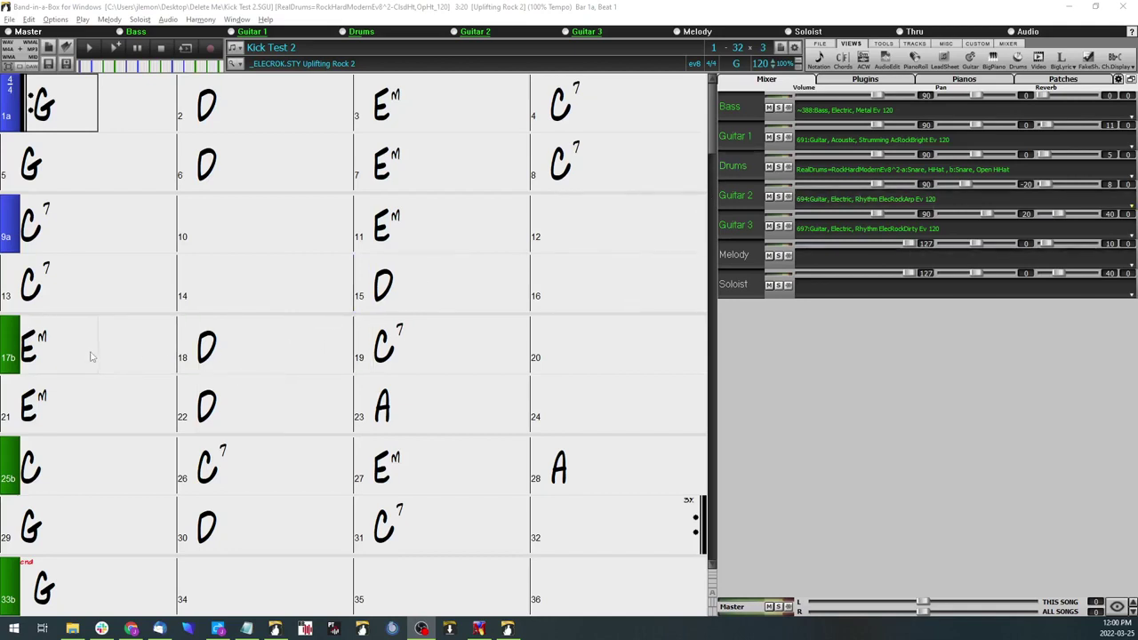
- Show the Utility#1 track in the mixer and switch the mixer to its Plugins page
{"action": "left_click", "coordinate": [285, 32]}
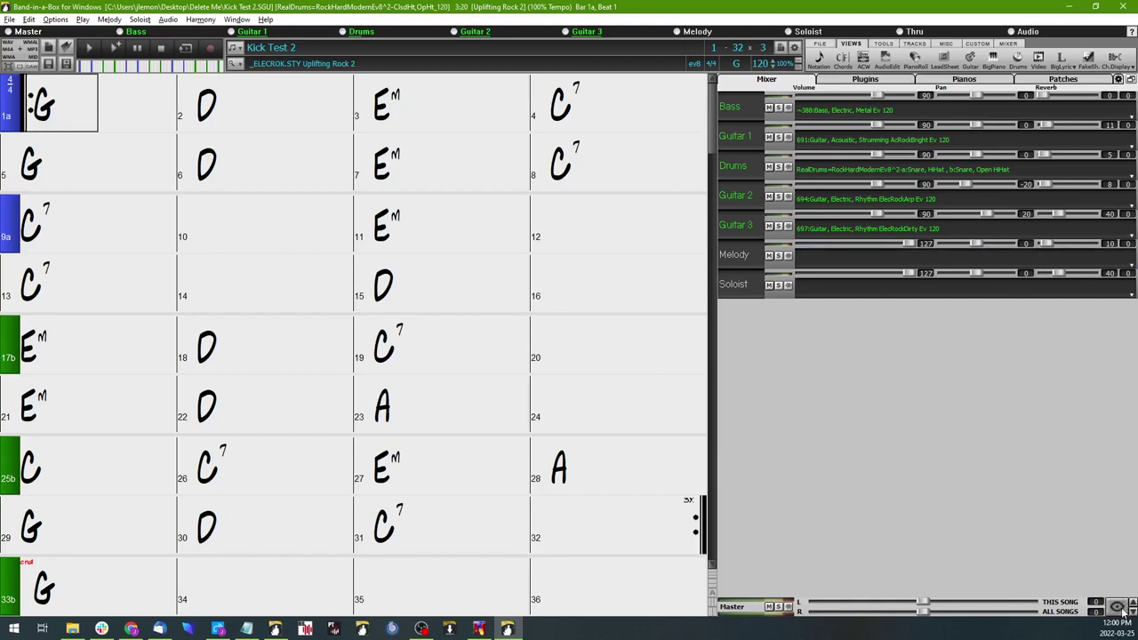
{"action": "left_click", "coordinate": [1122, 614]}
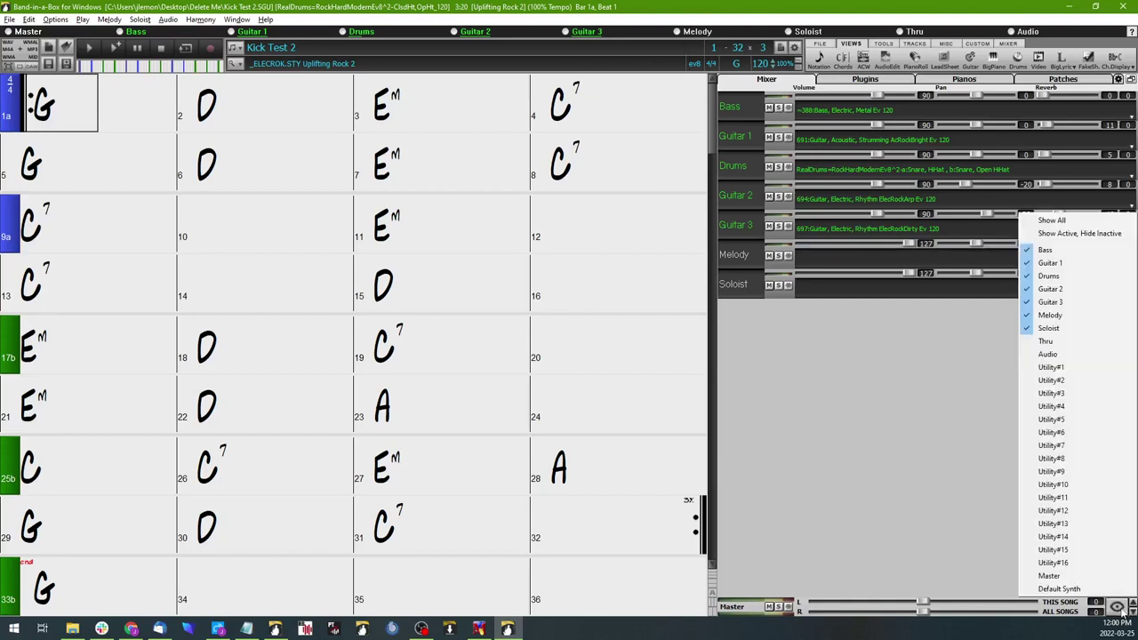
{"action": "left_click", "coordinate": [1062, 368]}
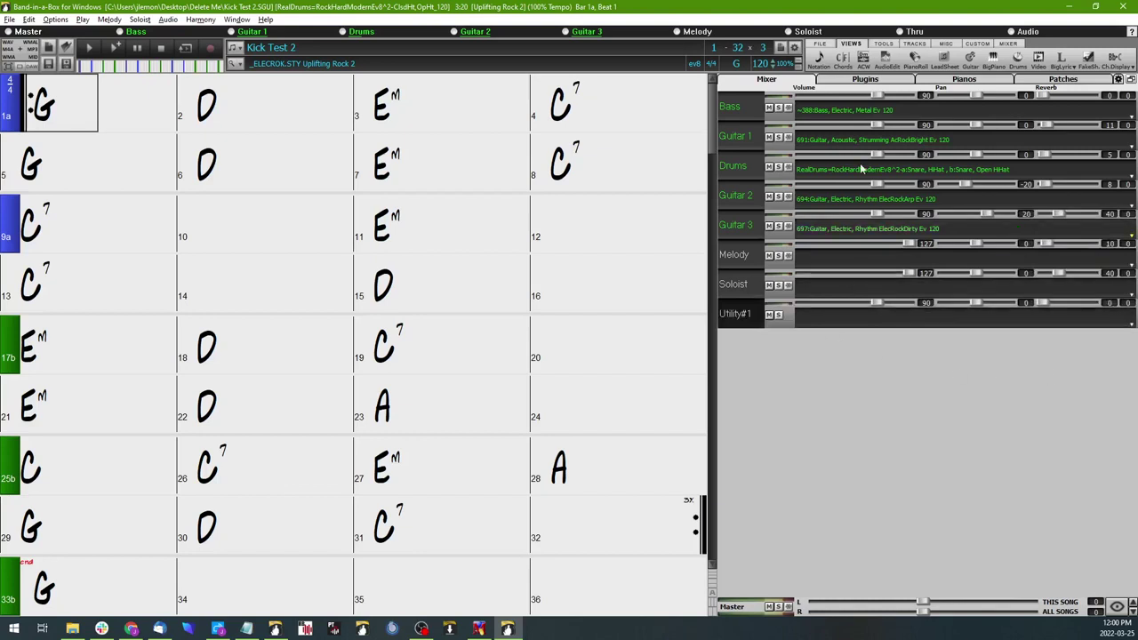
{"action": "left_click", "coordinate": [865, 79]}
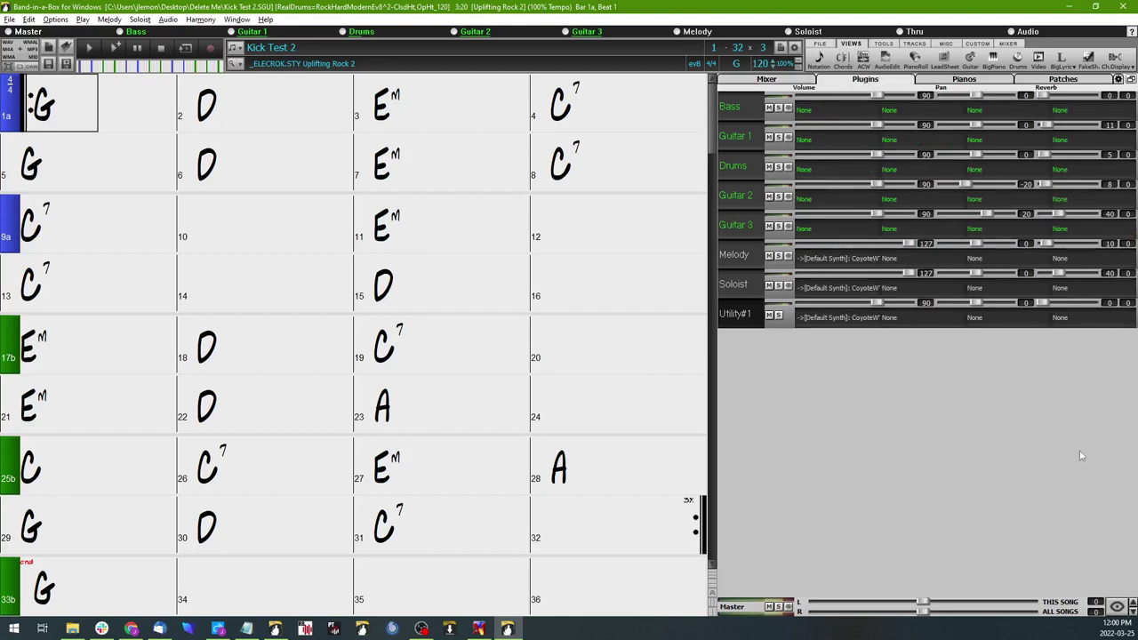
- Load the Hi-Q Acoustic Rock Kit Sforzando patch onto Utility#1, filtering the list by 'drum'
{"action": "left_click", "coordinate": [844, 320]}
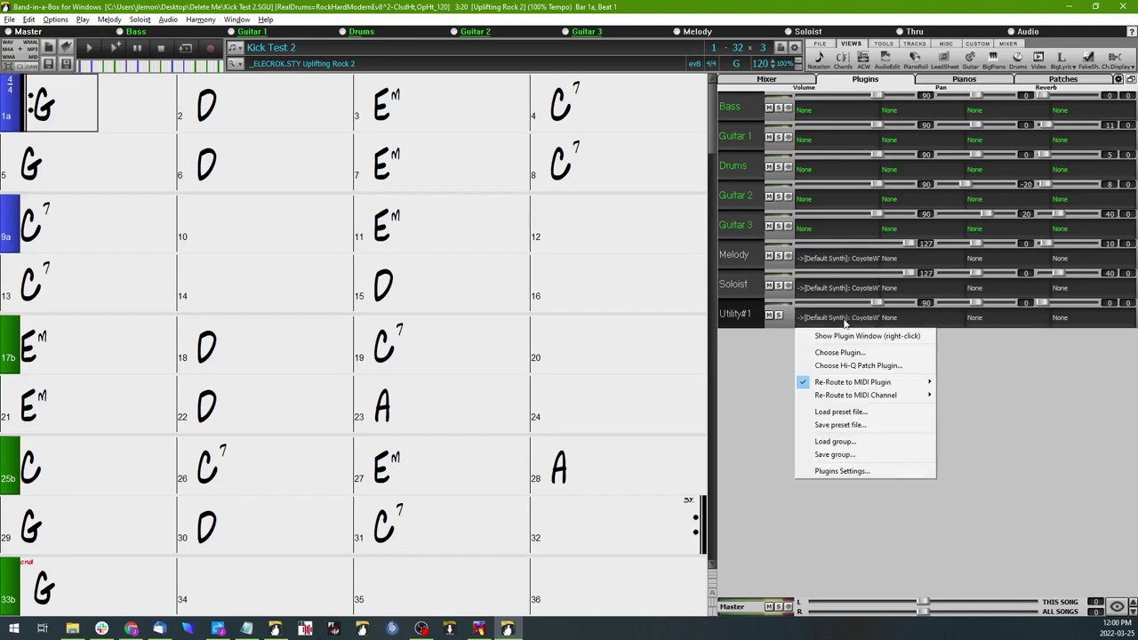
{"action": "left_click", "coordinate": [858, 365]}
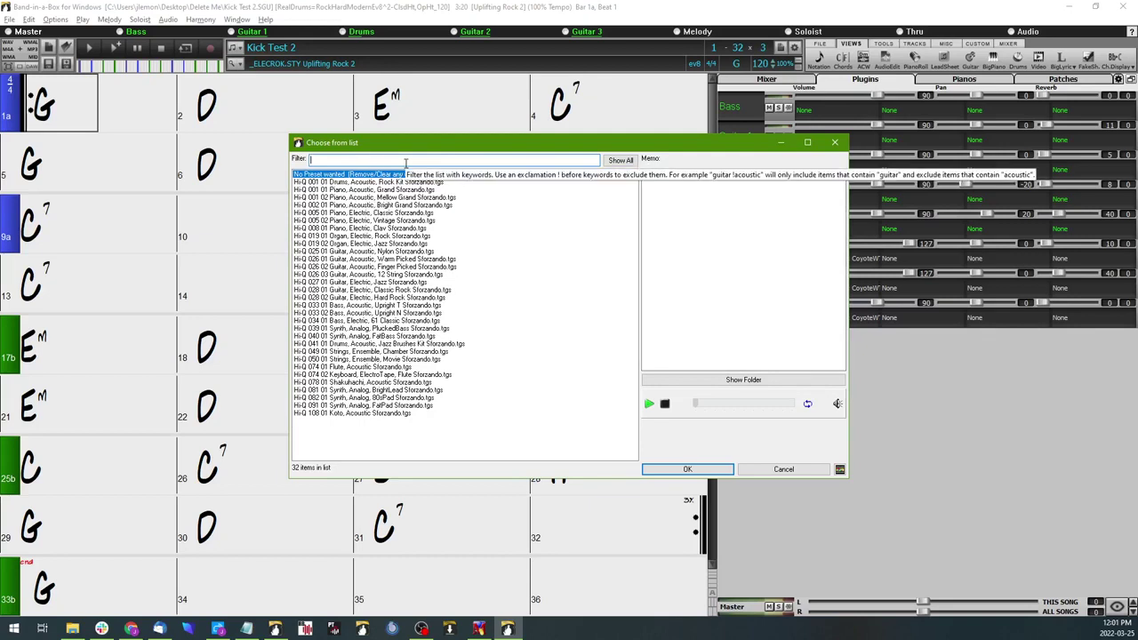
{"action": "type", "text": "drum"}
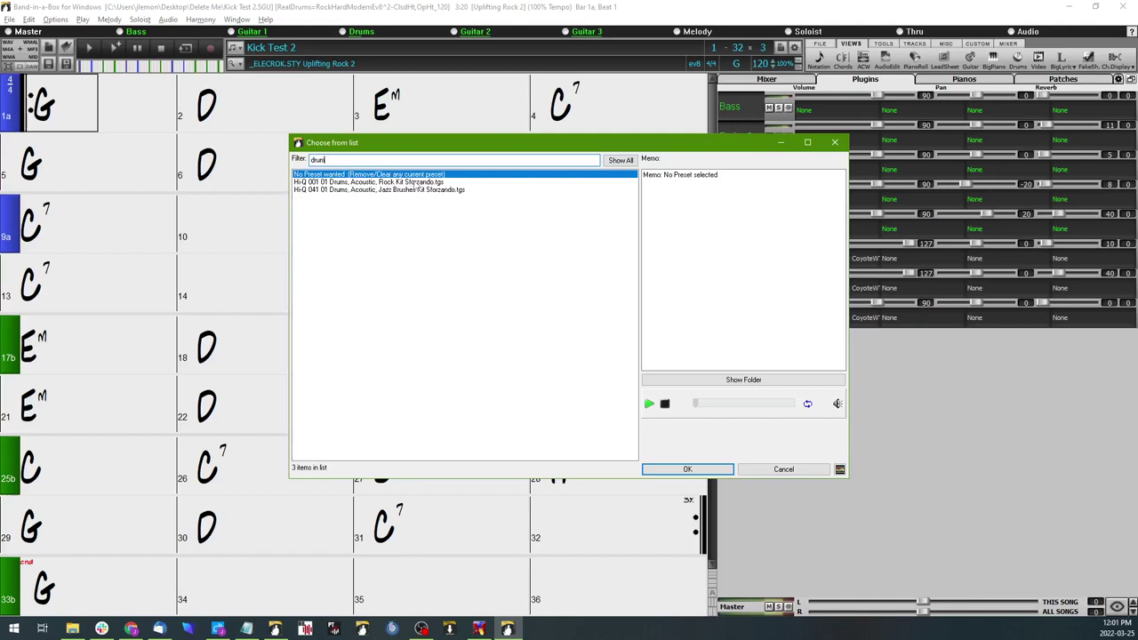
{"action": "left_click", "coordinate": [415, 183]}
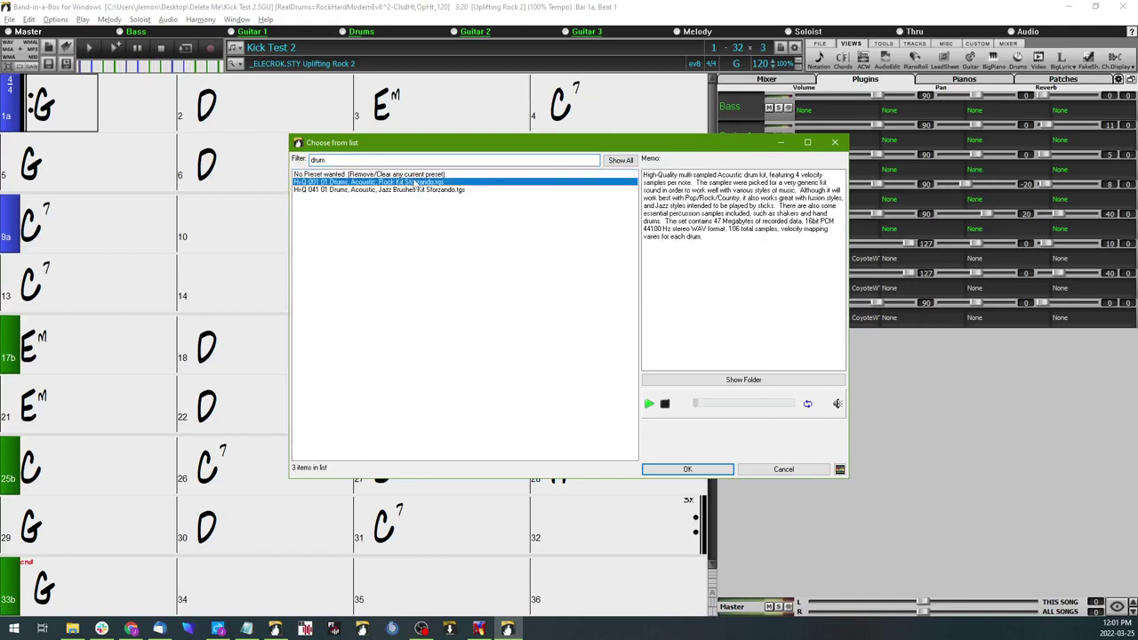
{"action": "left_click", "coordinate": [685, 469]}
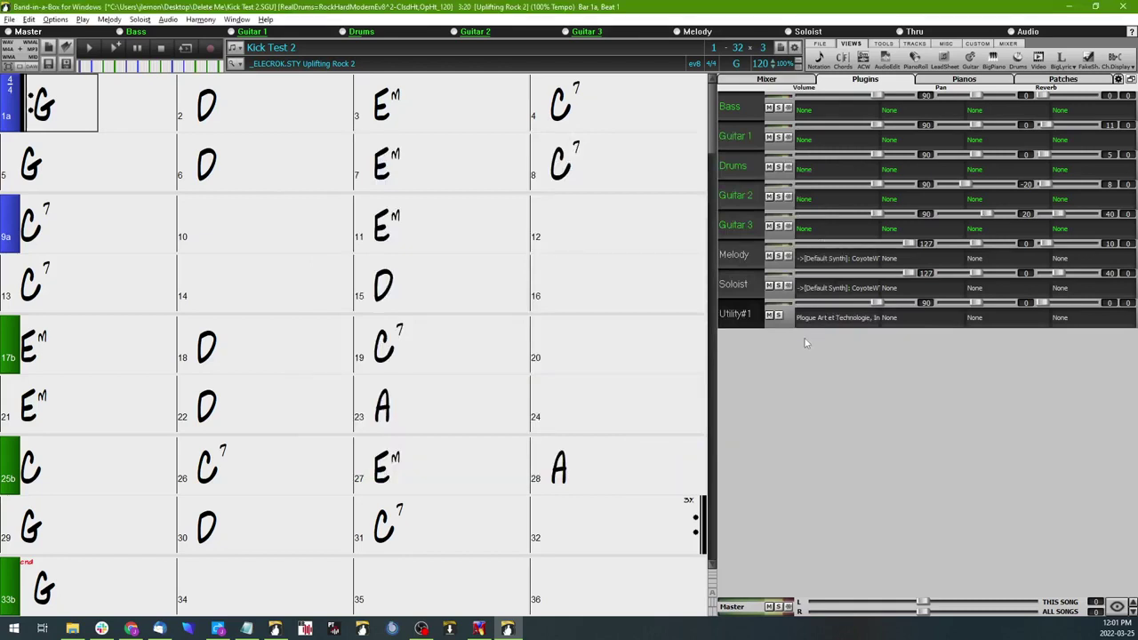
- Jump to bar 17 and show the Utility#1 track in Editable Notation
{"action": "left_click", "coordinate": [75, 352]}
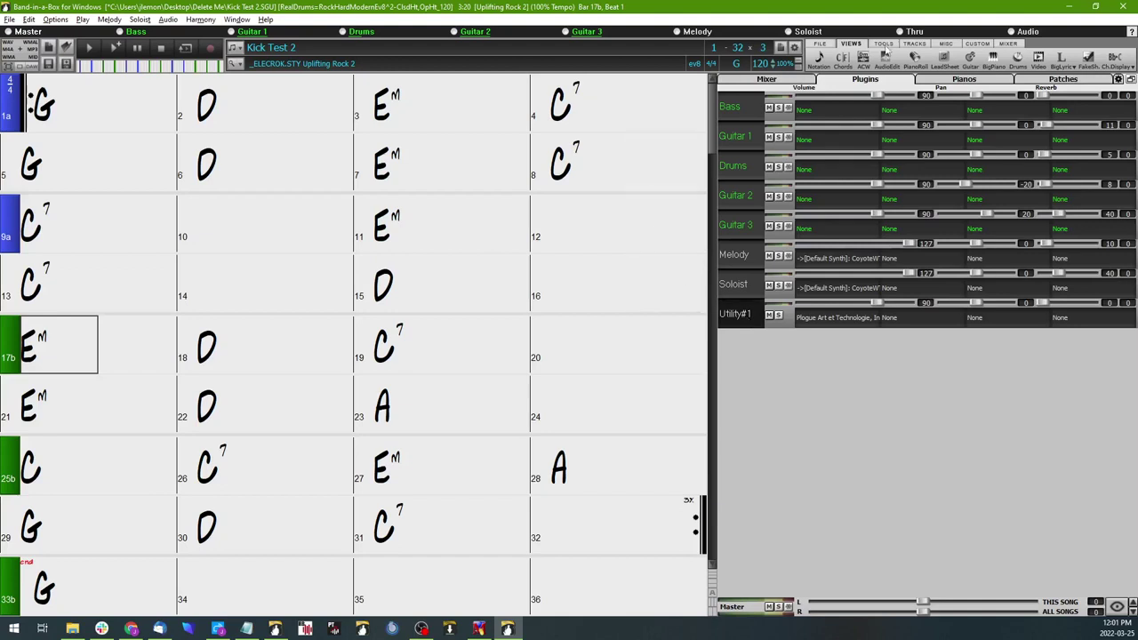
{"action": "left_click", "coordinate": [820, 58]}
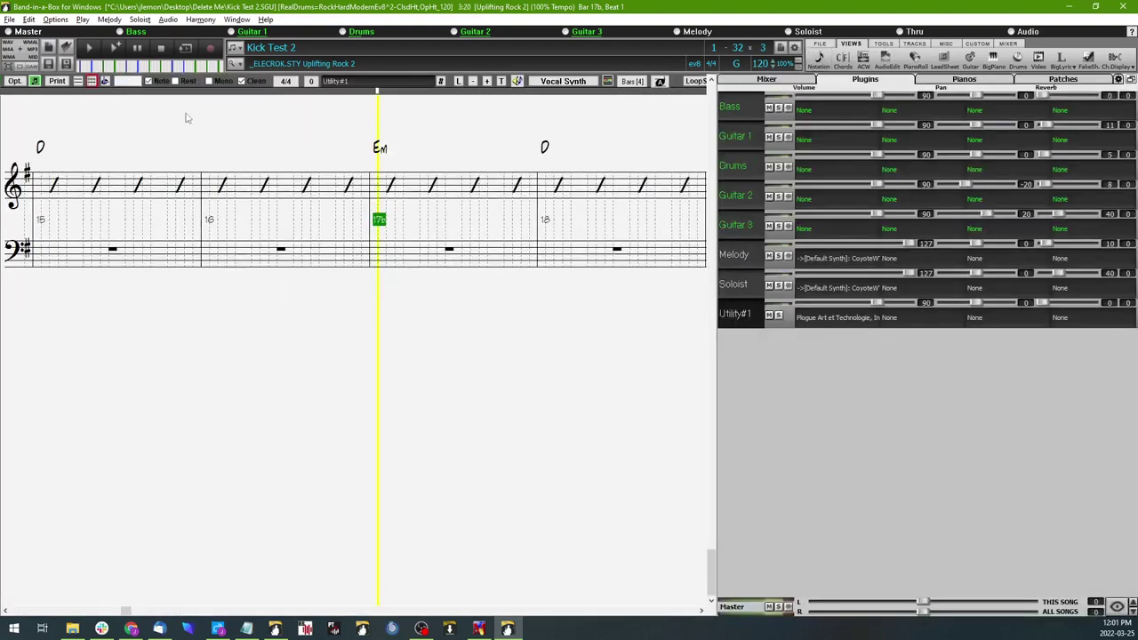
{"action": "left_click", "coordinate": [79, 81]}
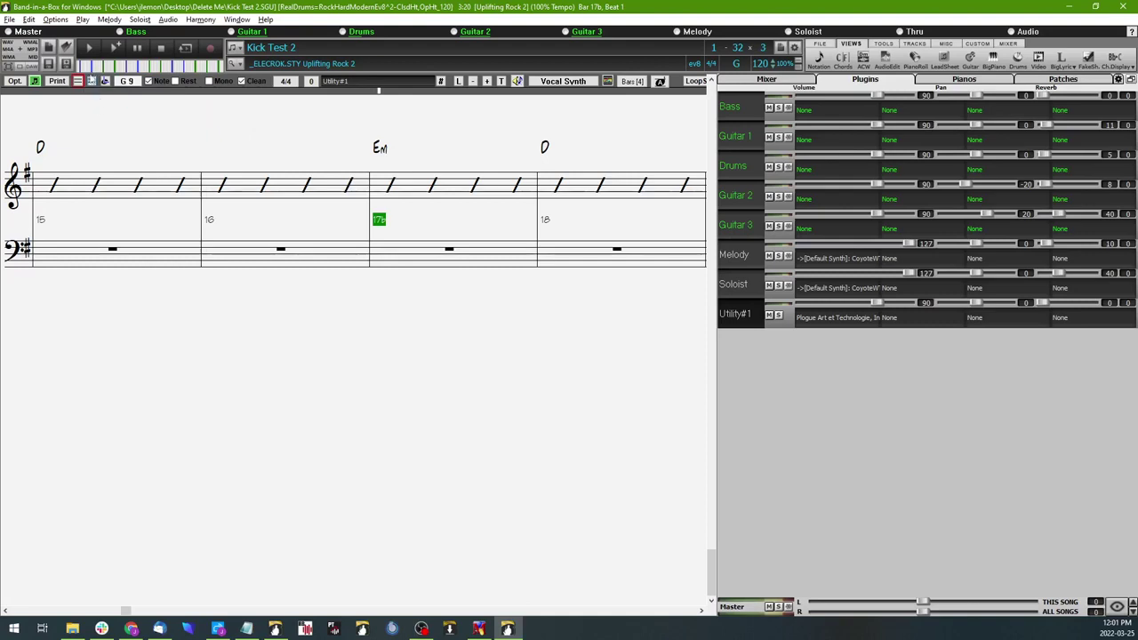
{"action": "left_click", "coordinate": [91, 82]}
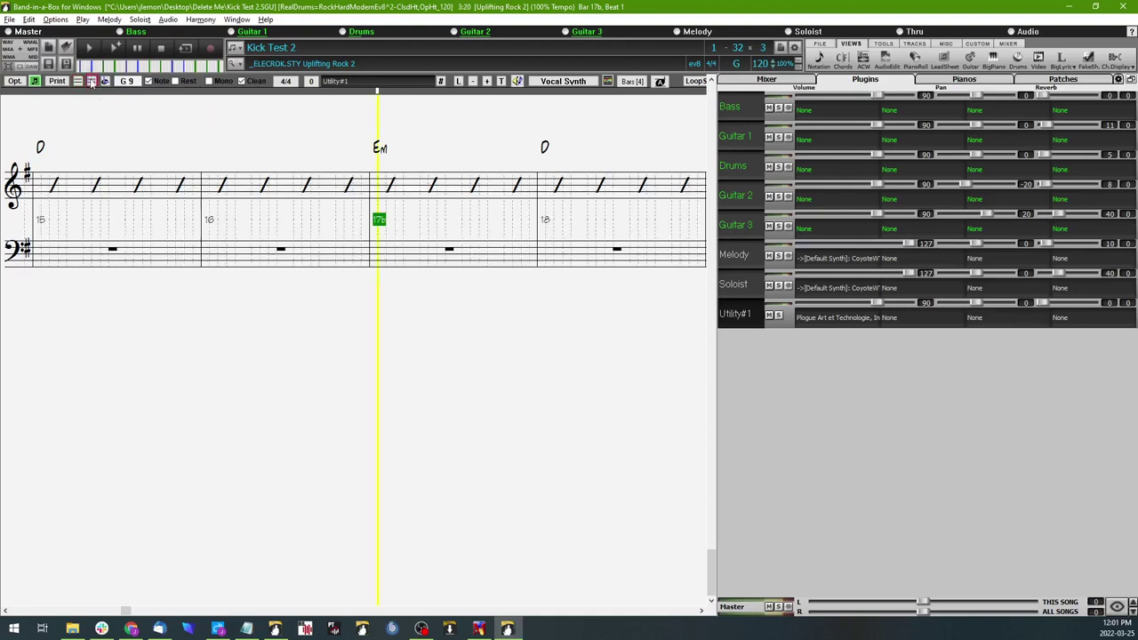
- Enter a kick note on beat 1 of bar 17 and adjust its pitch to C3
{"action": "left_click", "coordinate": [378, 282]}
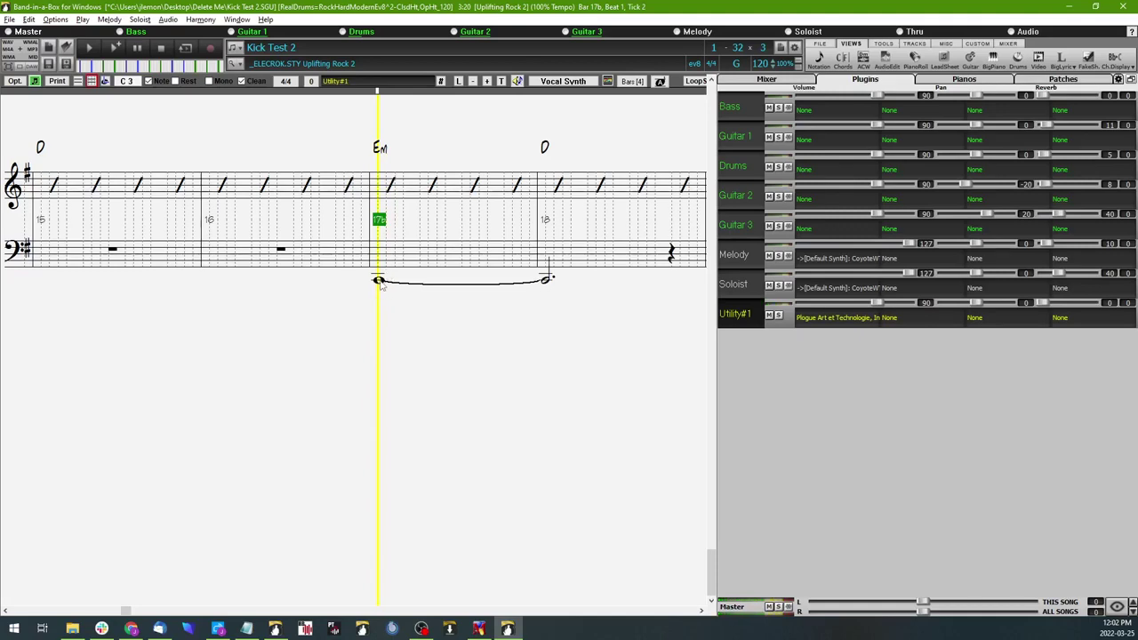
{"action": "left_click_drag", "start_coordinate": [380, 281], "coordinate": [381, 281]}
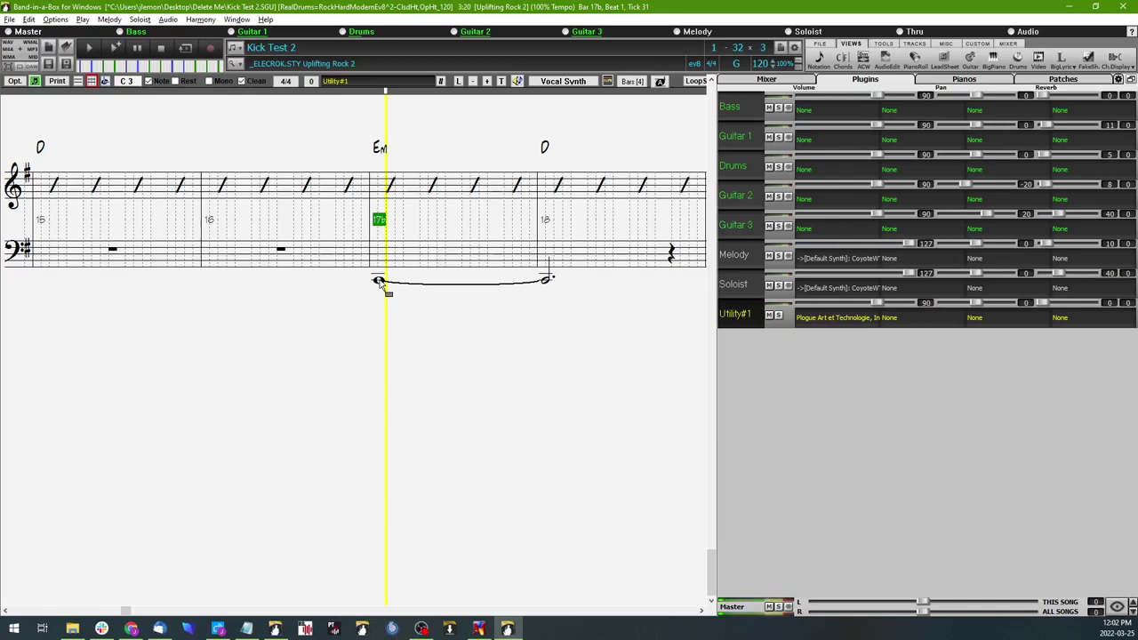
{"action": "left_click_drag", "start_coordinate": [380, 282], "coordinate": [379, 282]}
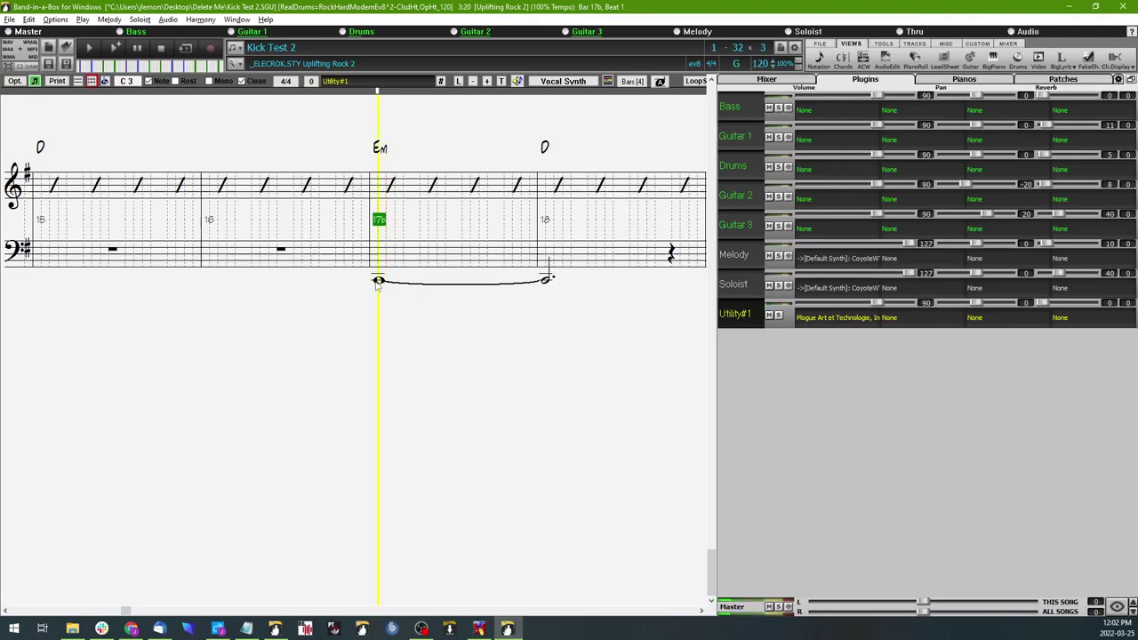
{"action": "left_click_drag", "start_coordinate": [388, 275], "coordinate": [381, 281]}
- Add quarter-note kicks on beats 2–4 of bar 17 and beats 1–4 of bar 18
{"action": "left_click", "coordinate": [423, 283]}
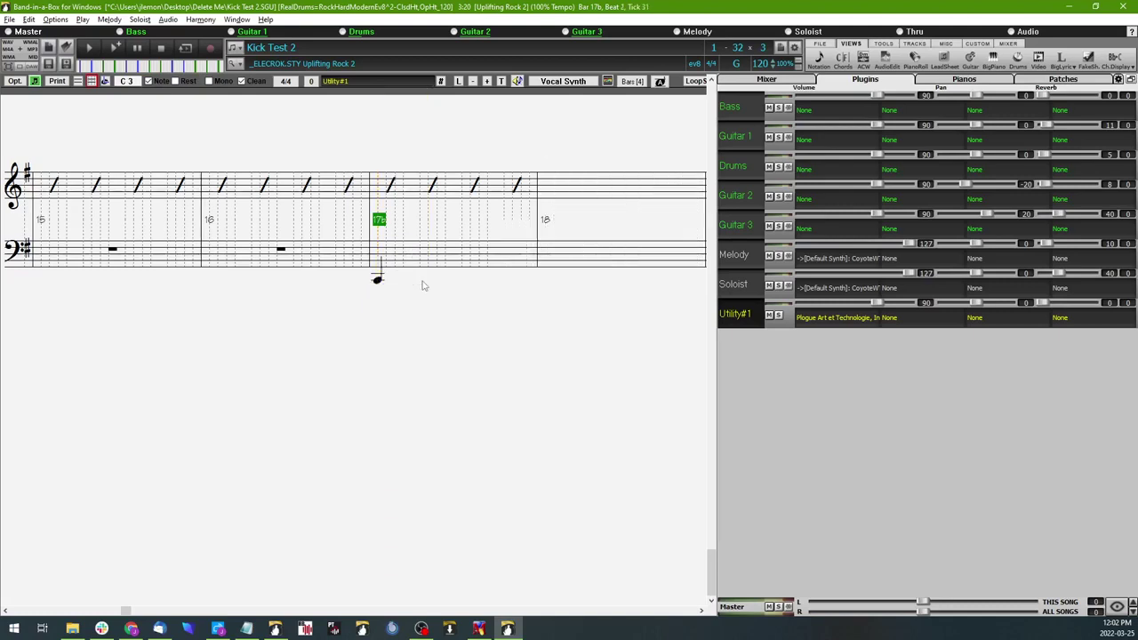
{"action": "left_click", "coordinate": [462, 283]}
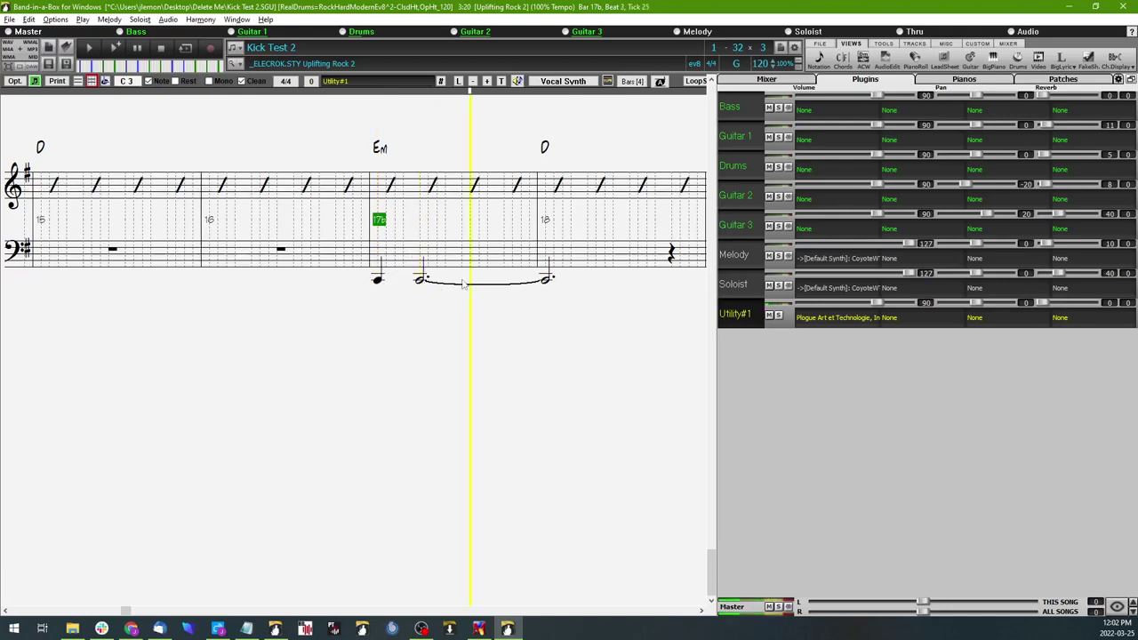
{"action": "left_click", "coordinate": [504, 283]}
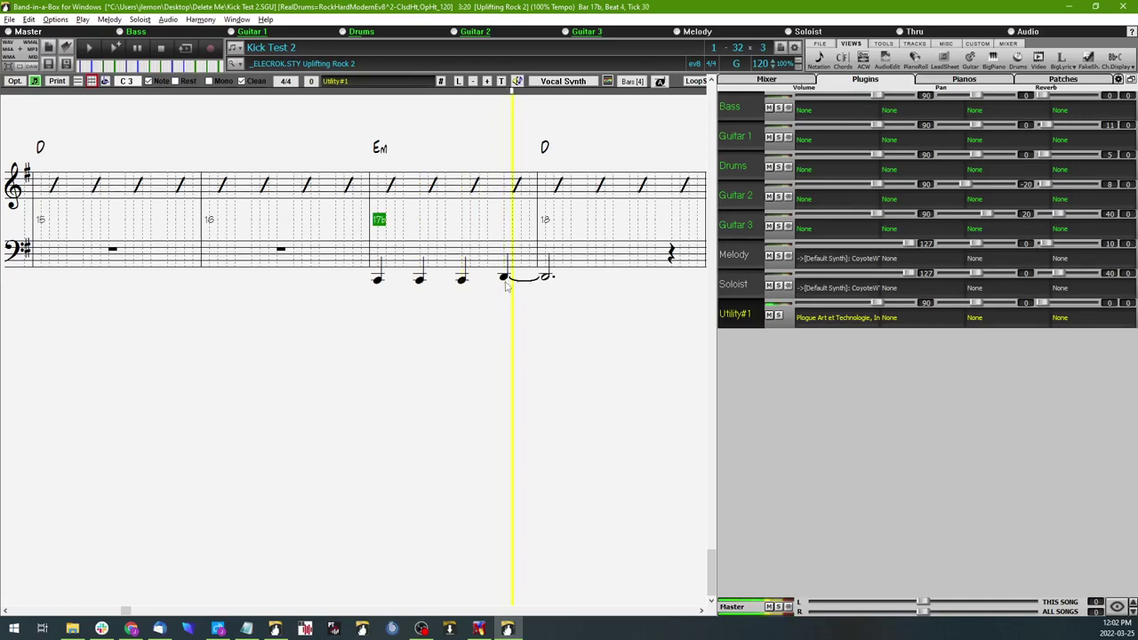
{"action": "left_click", "coordinate": [547, 281]}
{"action": "left_click", "coordinate": [547, 283]}
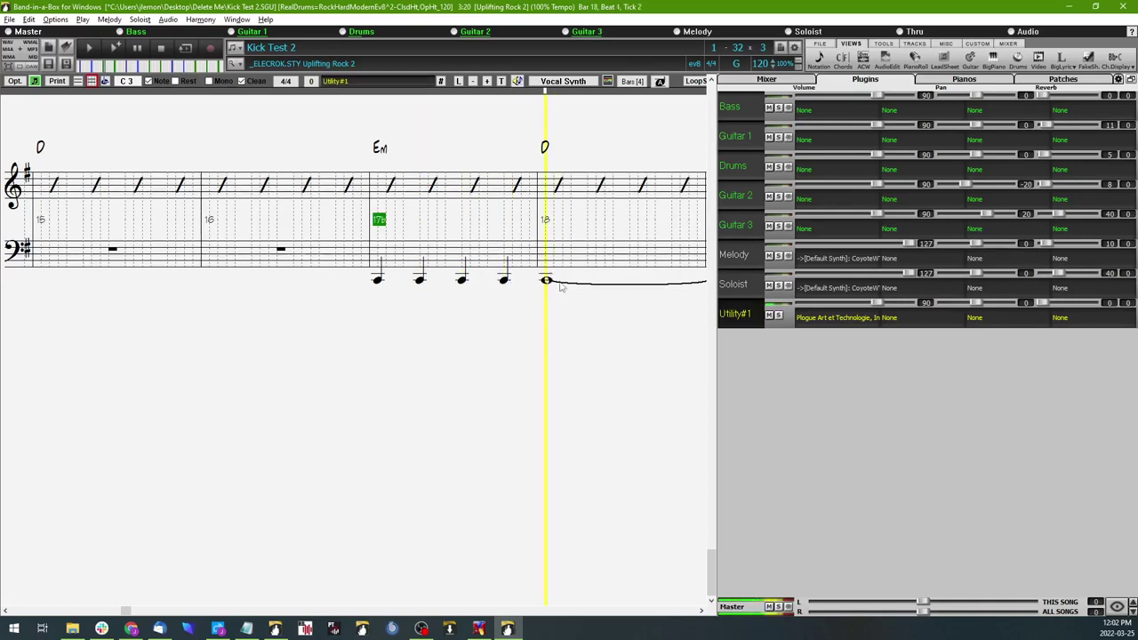
{"action": "left_click", "coordinate": [588, 282]}
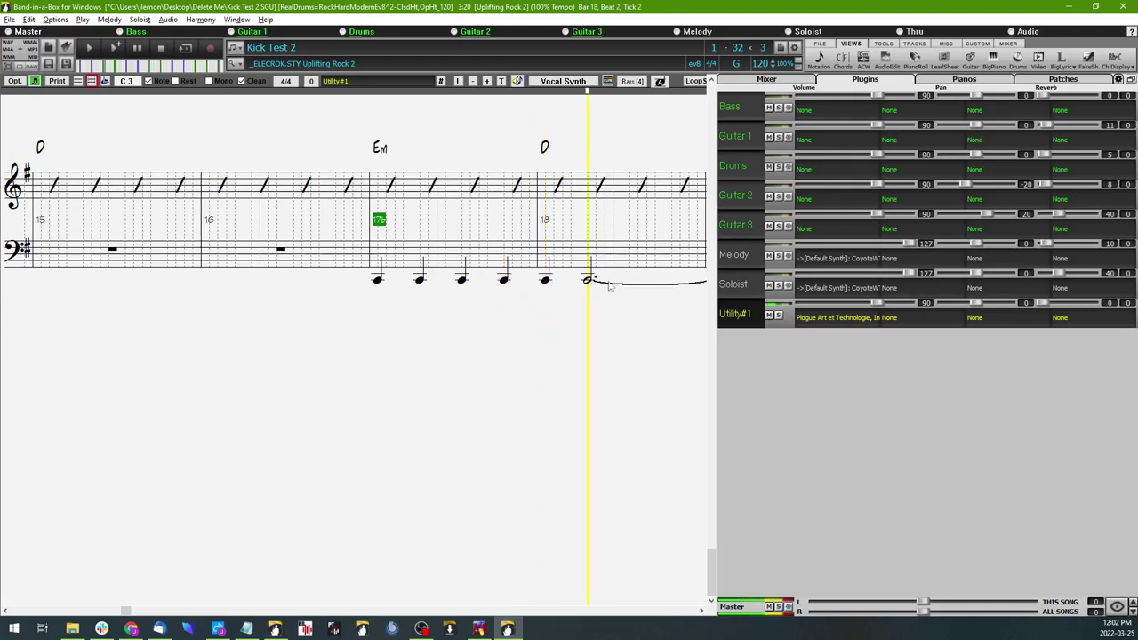
{"action": "left_click", "coordinate": [634, 283]}
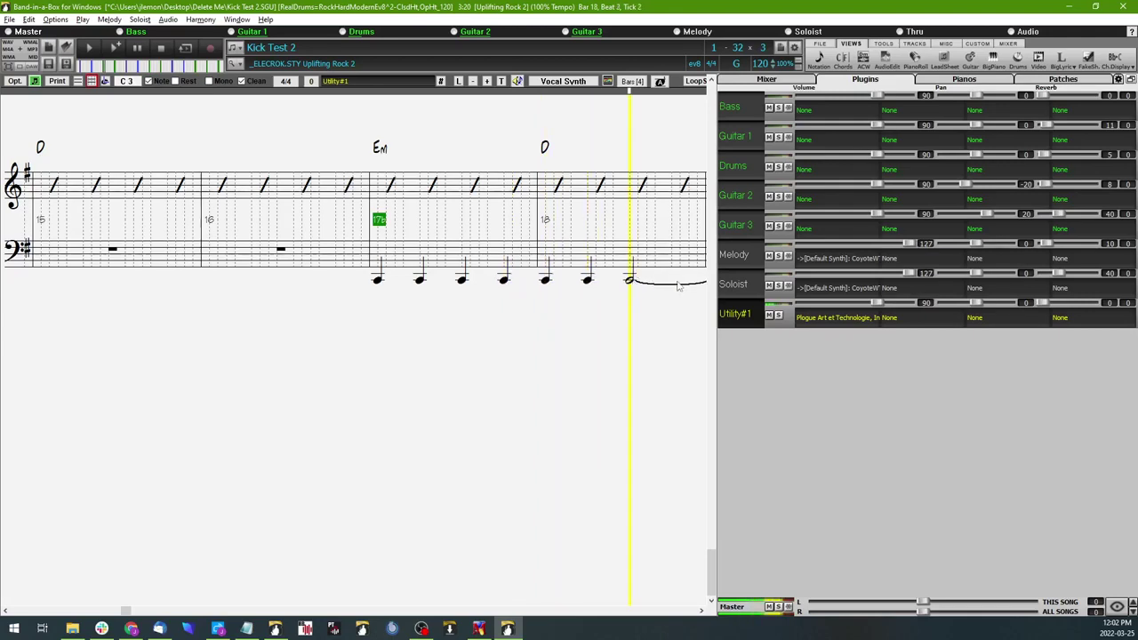
{"action": "left_click", "coordinate": [674, 284]}
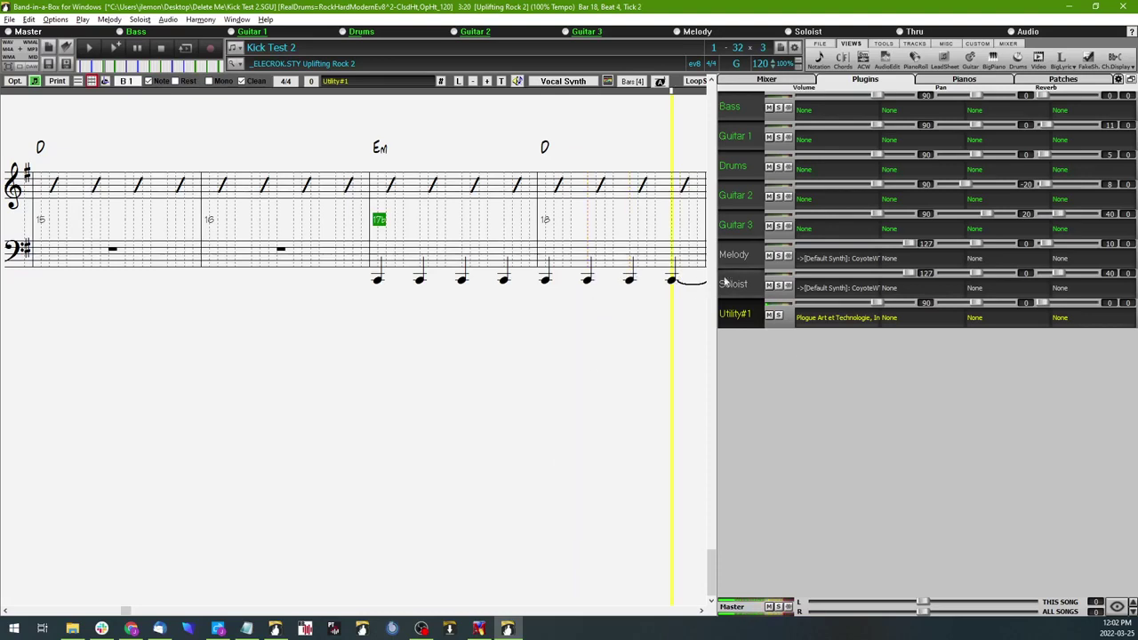
- Replace the tied note in bar 19 with a rest
{"action": "left_click", "coordinate": [702, 610]}
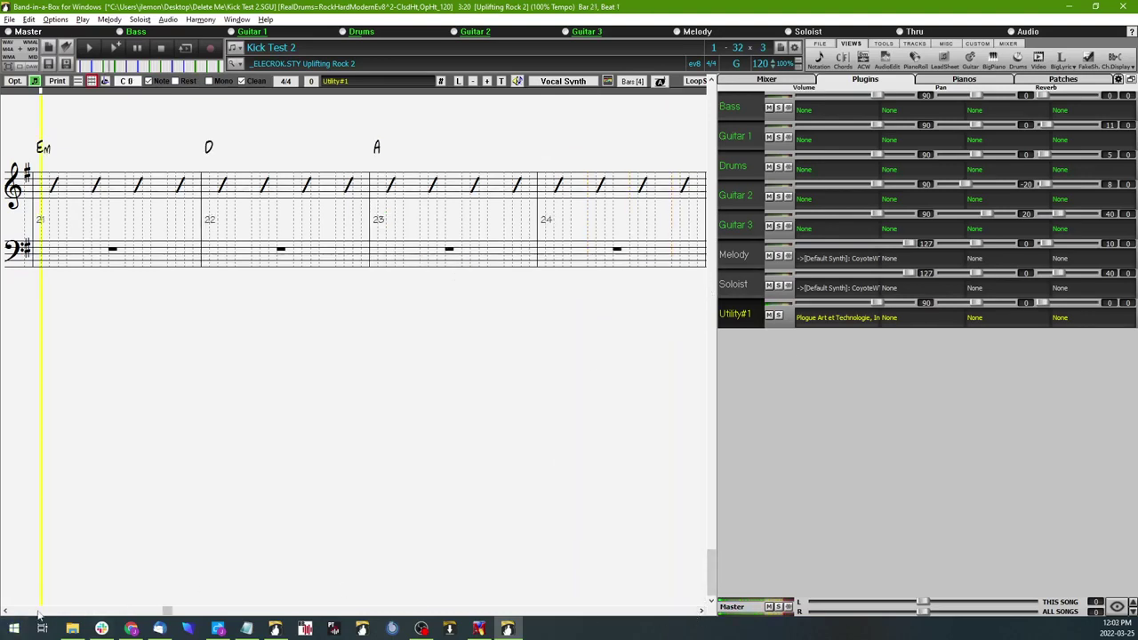
{"action": "left_click", "coordinate": [5, 610]}
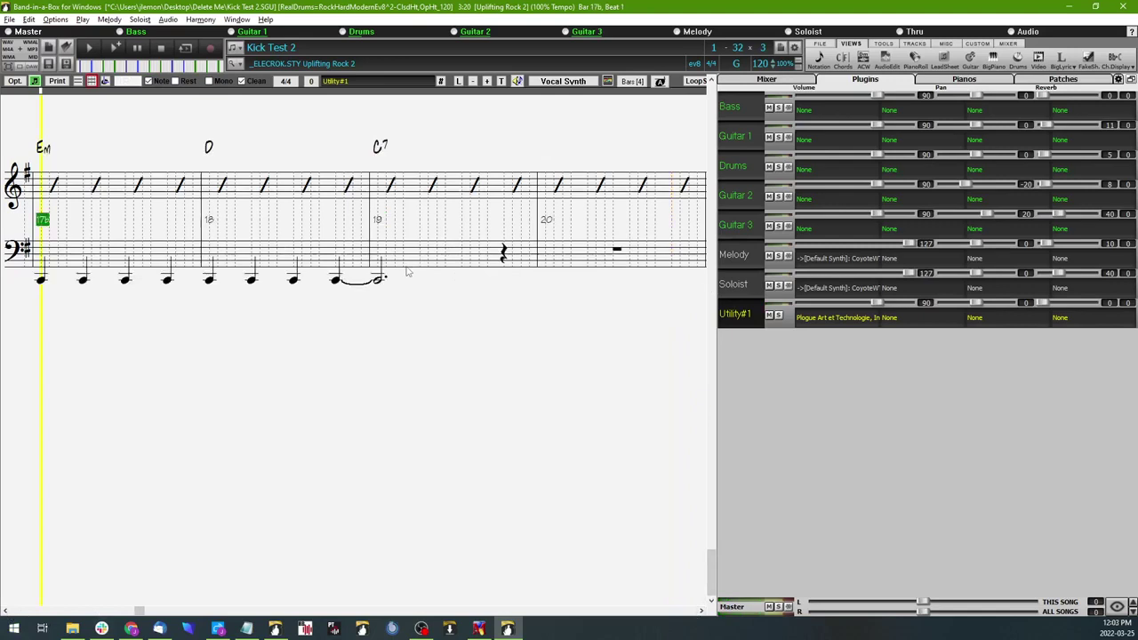
{"action": "left_click", "coordinate": [176, 82]}
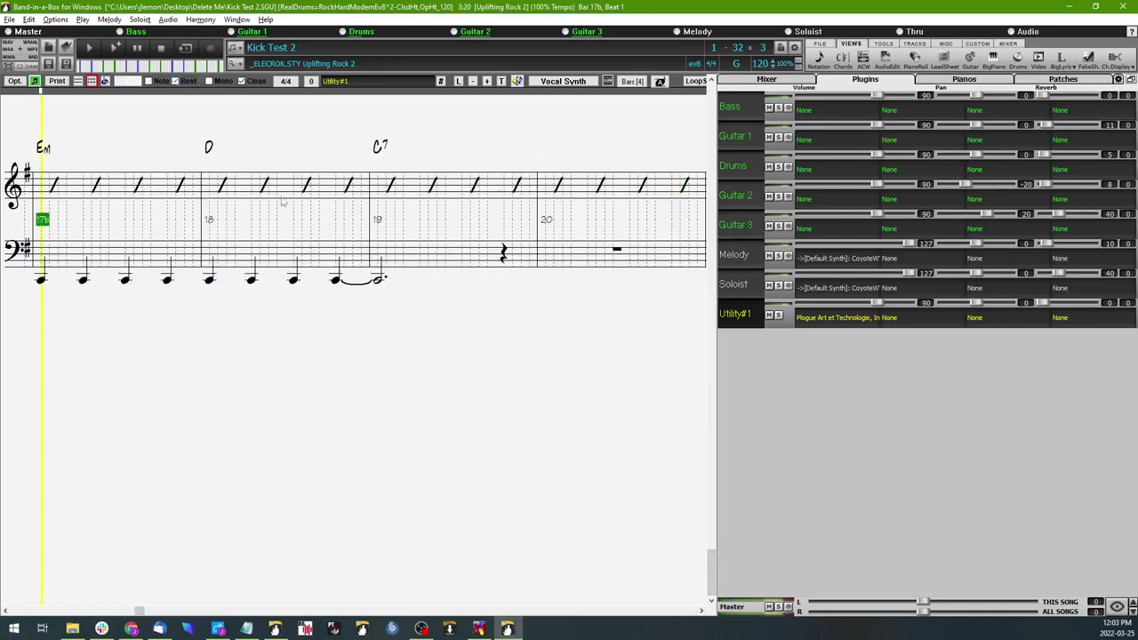
{"action": "left_click", "coordinate": [379, 281]}
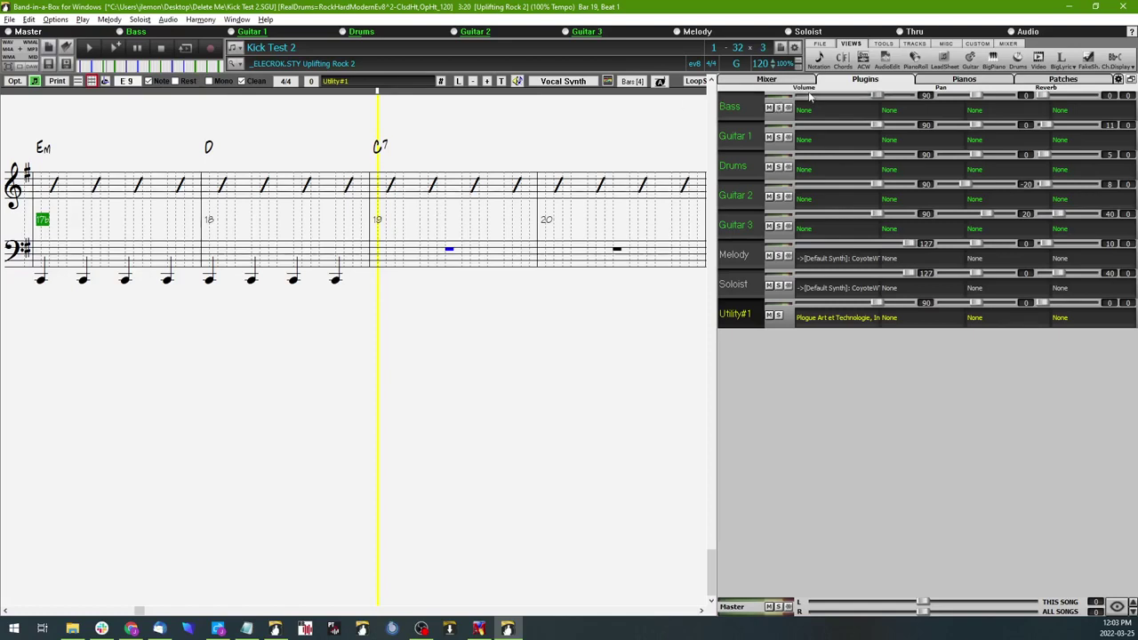
- Return to the chord sheet and open the Bar Settings dialog for bar 17b
{"action": "left_click", "coordinate": [841, 58]}
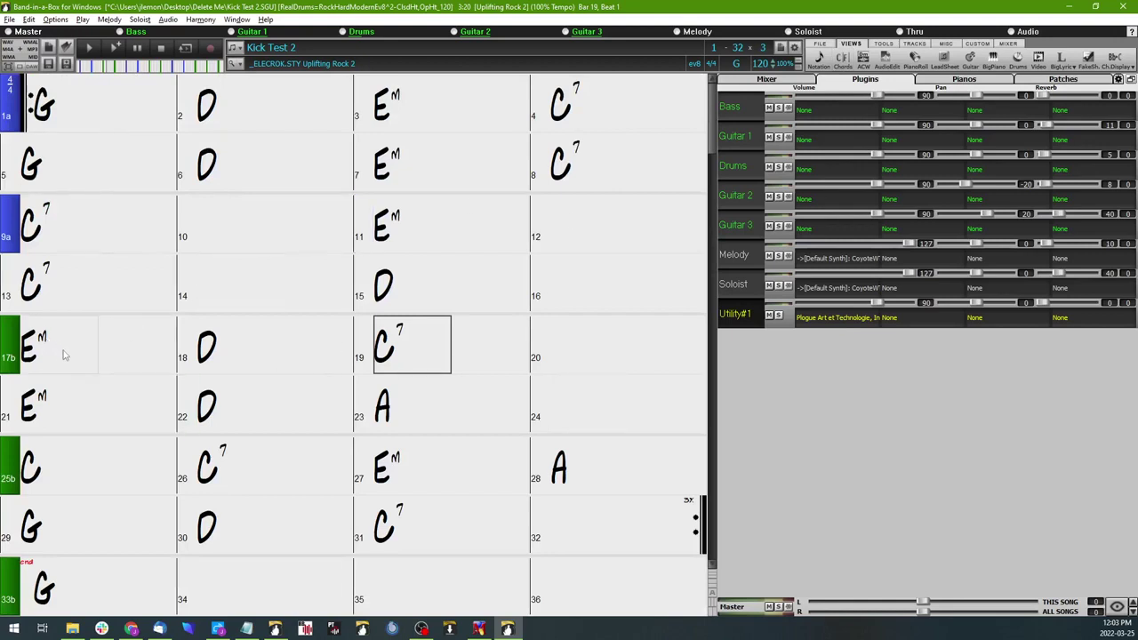
{"action": "right_click", "coordinate": [63, 355]}
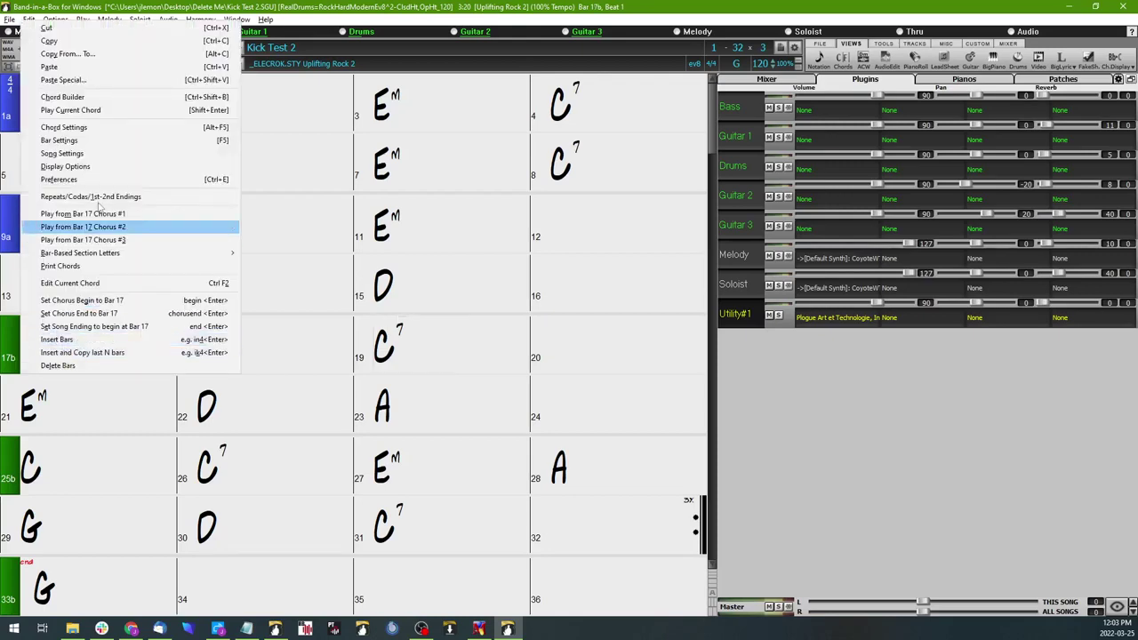
{"action": "left_click", "coordinate": [90, 144]}
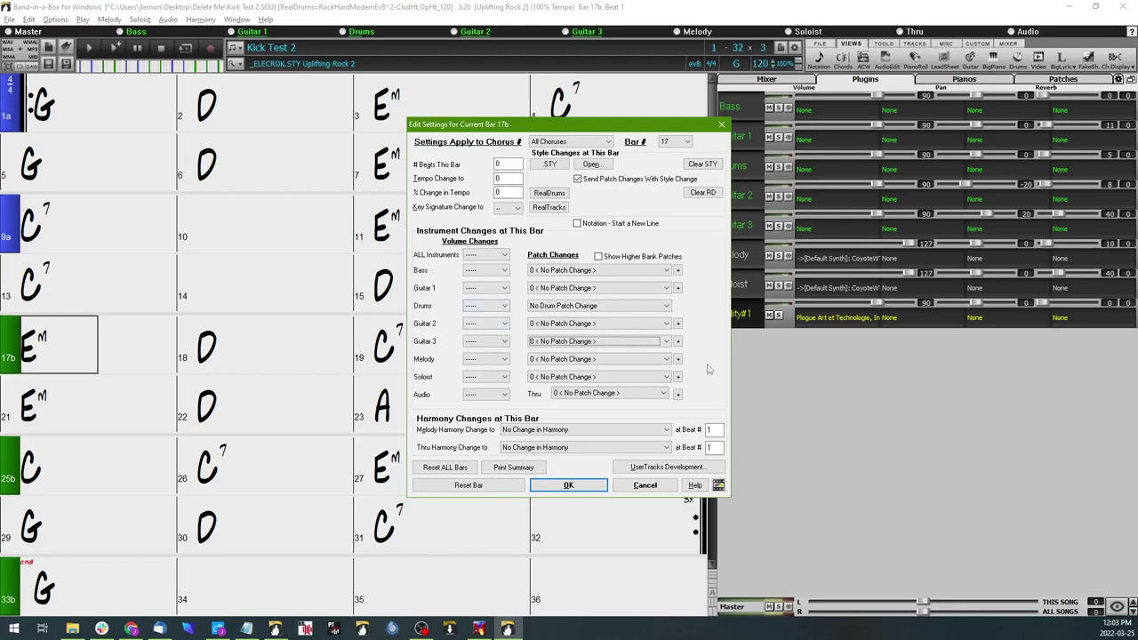
- Mute the drums at bar 17, set them back to normal at bar 19, and apply
{"action": "left_click", "coordinate": [505, 305]}
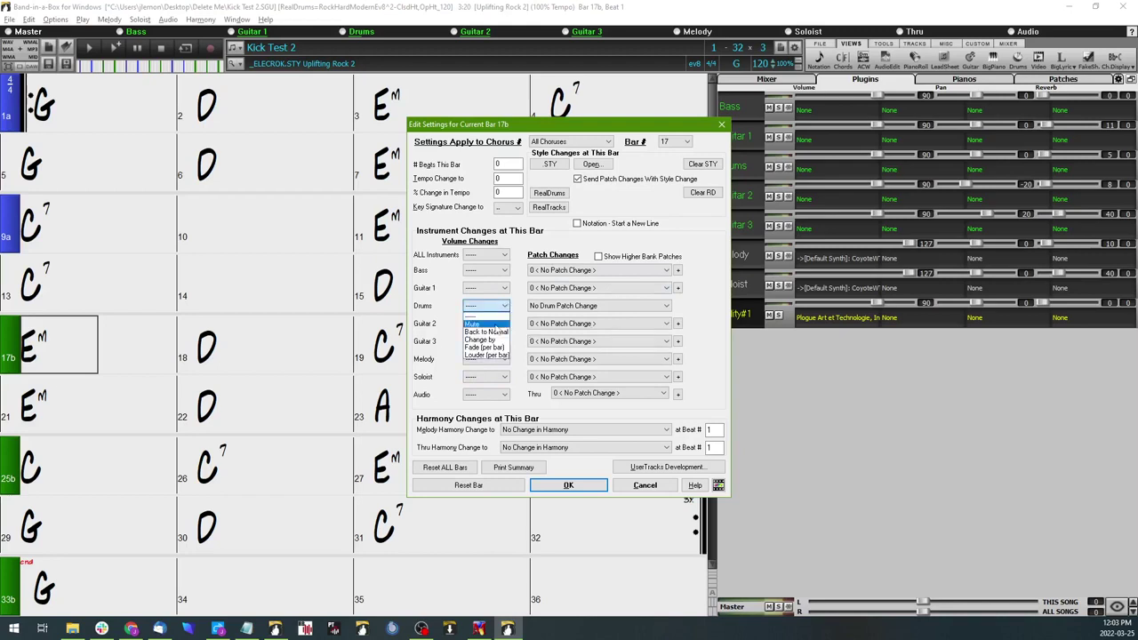
{"action": "left_click", "coordinate": [496, 325]}
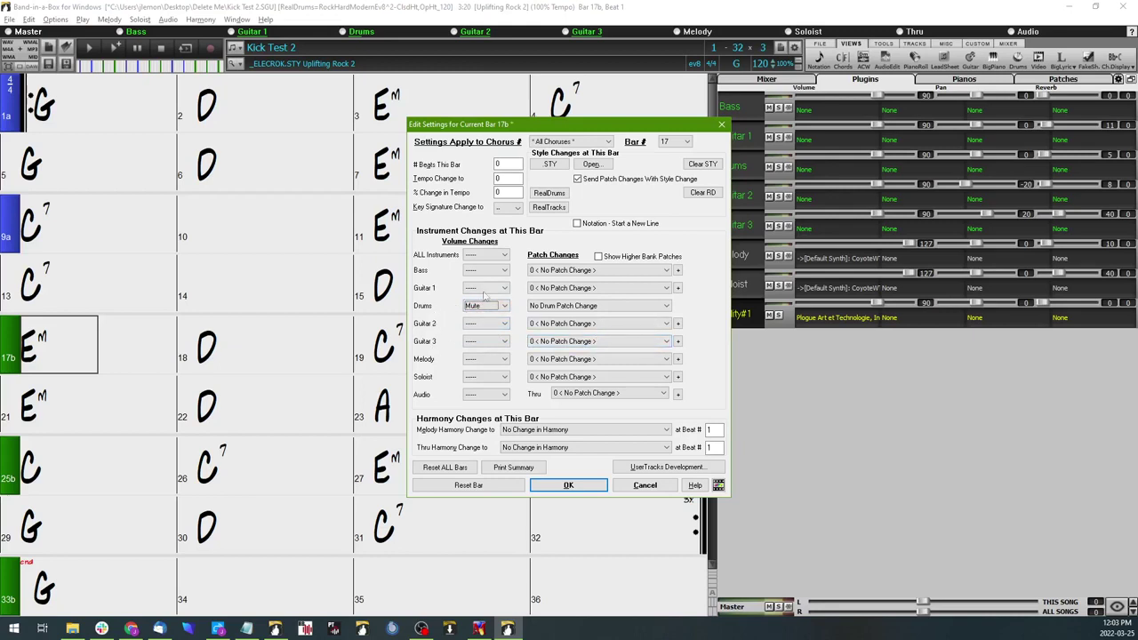
{"action": "left_click", "coordinate": [686, 142]}
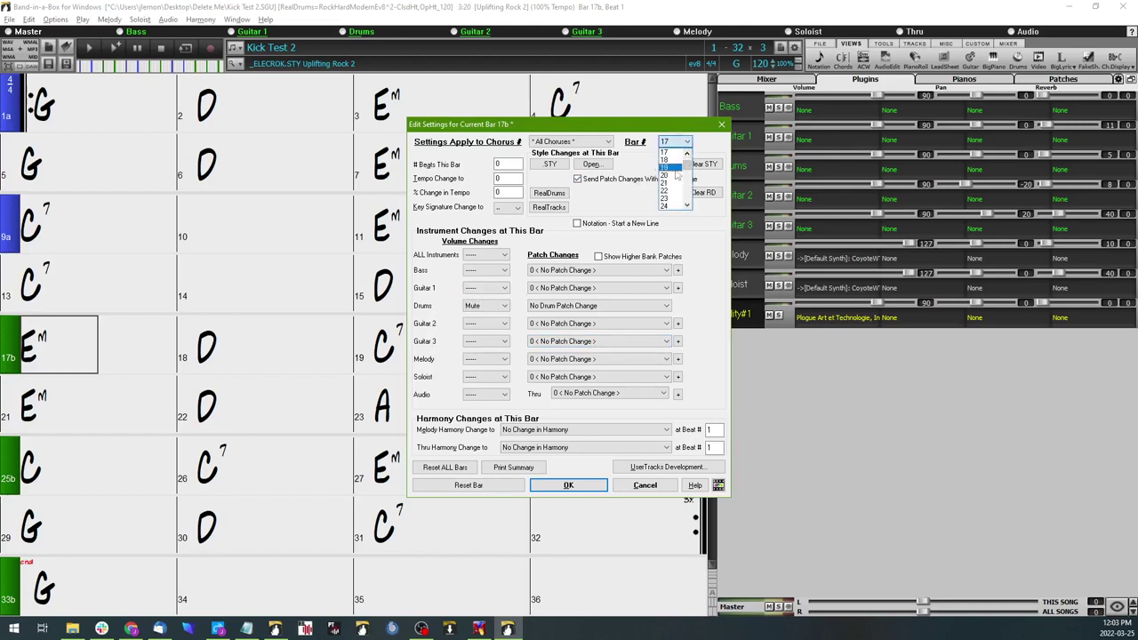
{"action": "left_click", "coordinate": [674, 168]}
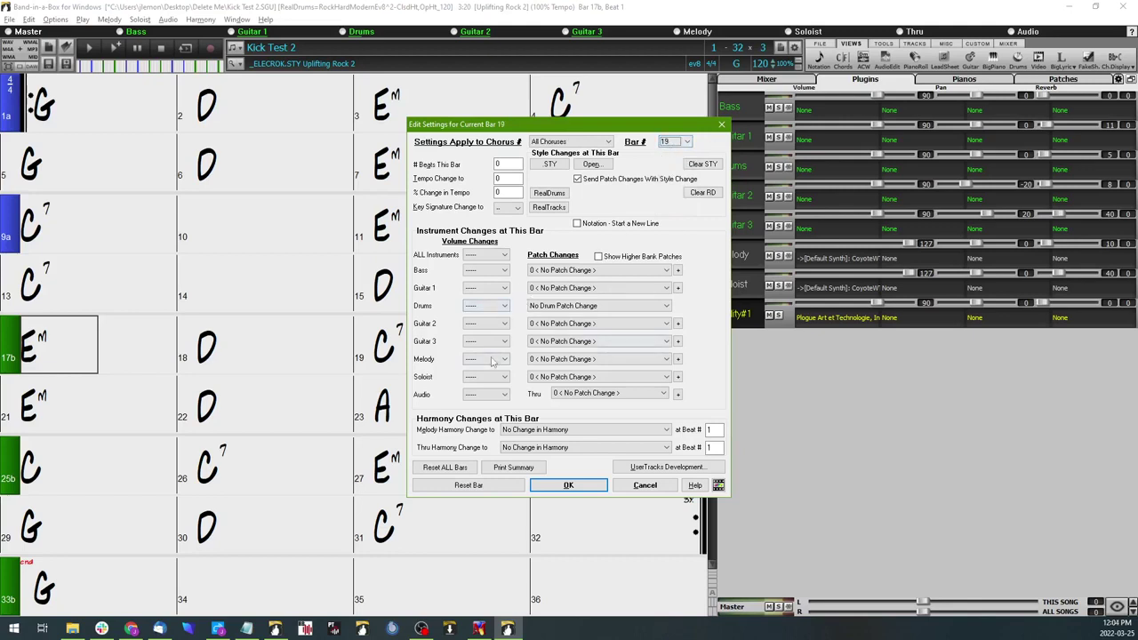
{"action": "left_click", "coordinate": [505, 306]}
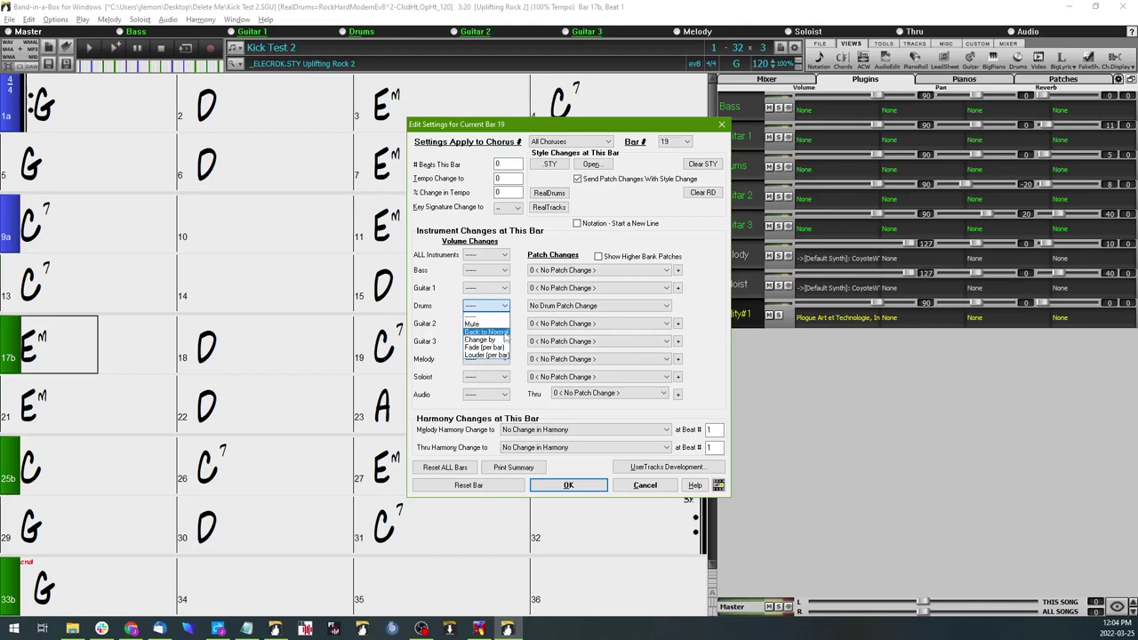
{"action": "left_click", "coordinate": [504, 334]}
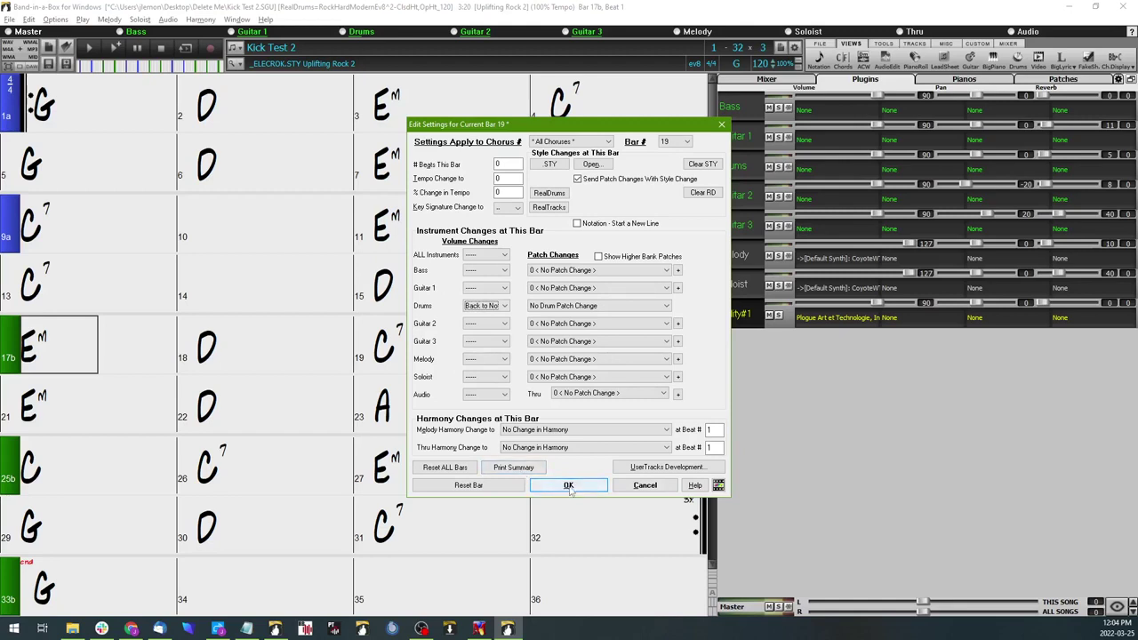
{"action": "left_click", "coordinate": [568, 487]}
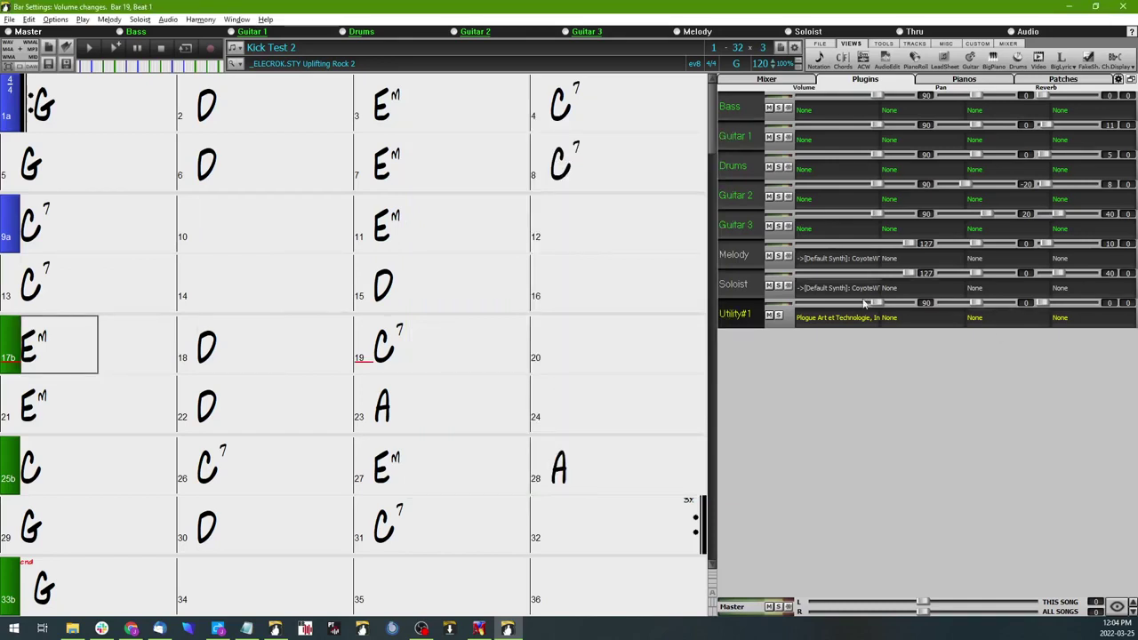
{"action": "left_click", "coordinate": [410, 287]}
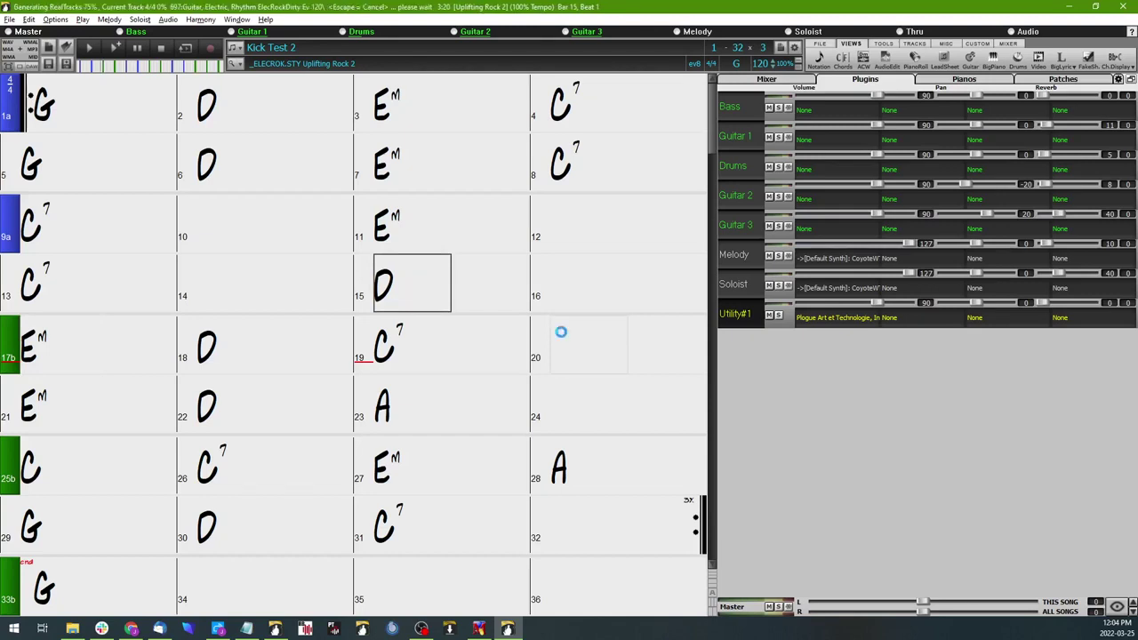
{"action": "key", "text": "shift+Right"}
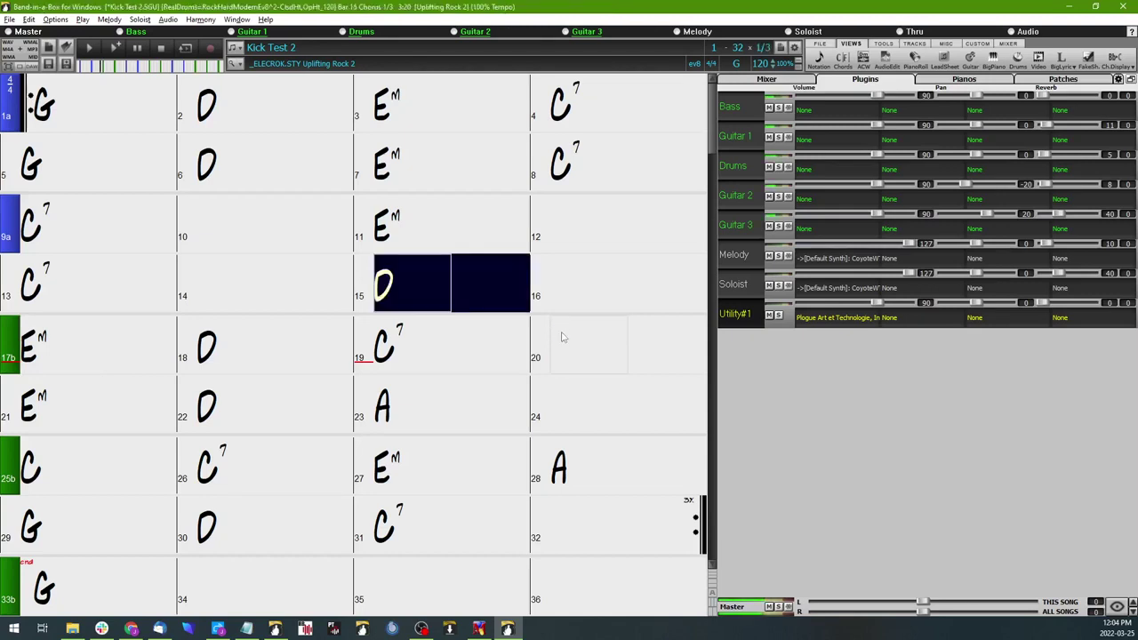
{"action": "key", "text": "shift+Right"}
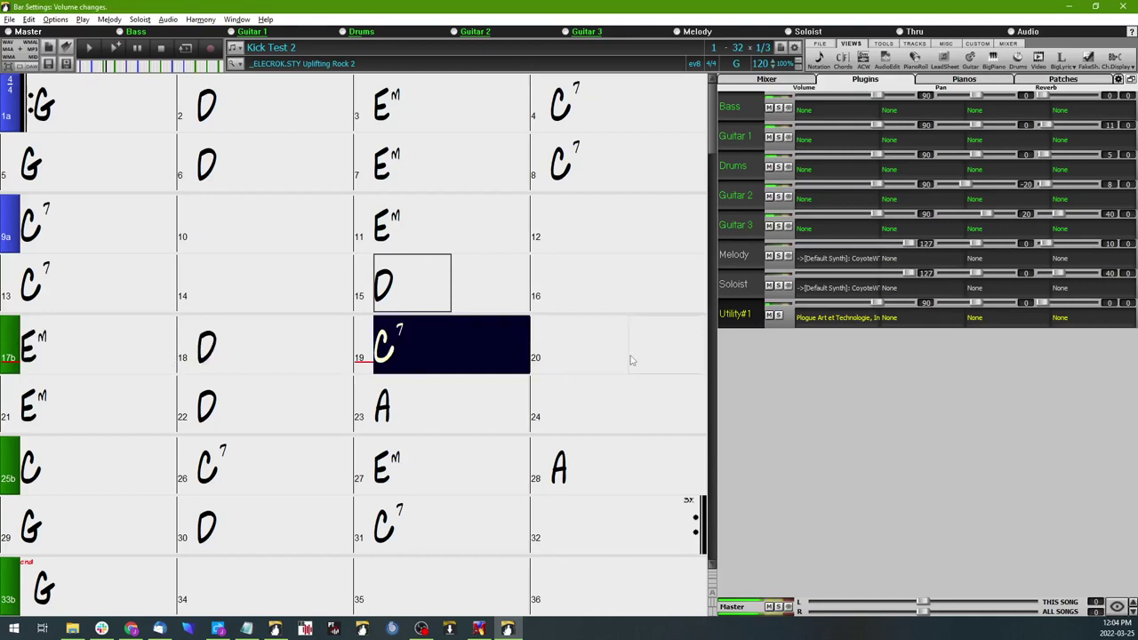
{"action": "key", "text": "Escape"}
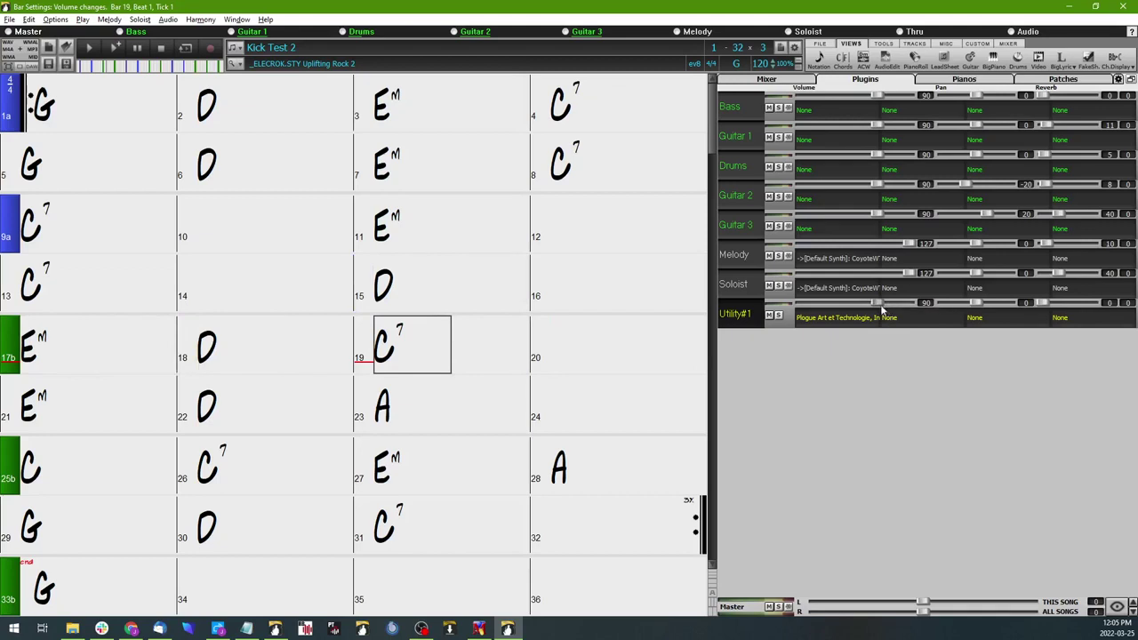
- Set the Utility#1 mixer volume to 89
{"action": "left_click_drag", "start_coordinate": [880, 305], "coordinate": [884, 306]}
{"action": "left_click_drag", "start_coordinate": [882, 304], "coordinate": [872, 304]}
{"action": "scroll", "coordinate": [866, 302], "scroll_direction": "up", "scroll_amount": 8}
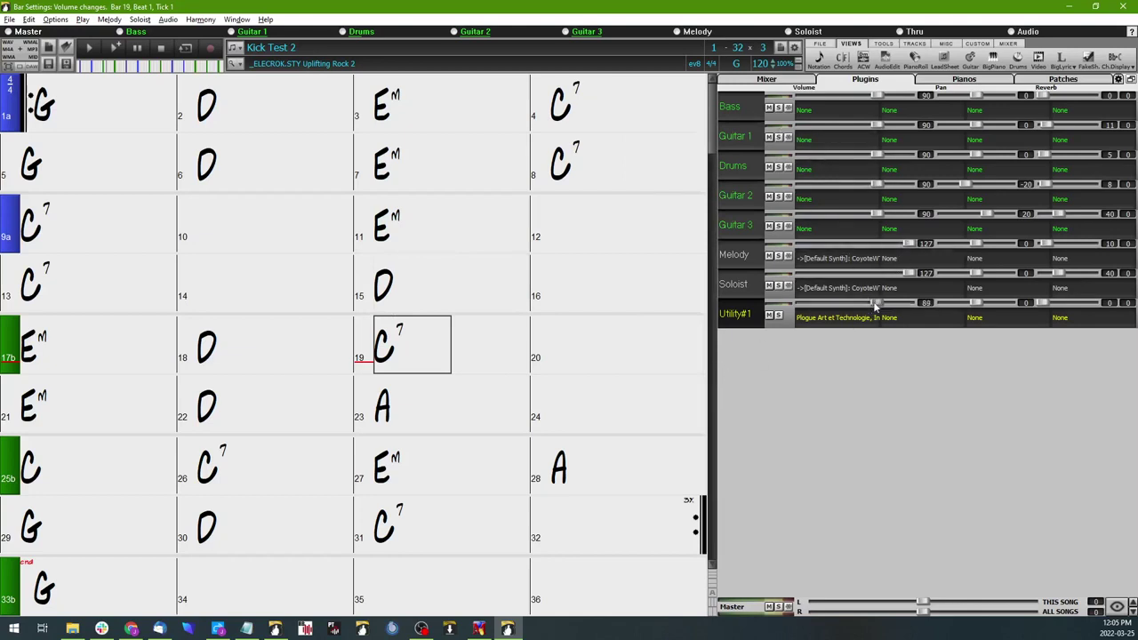